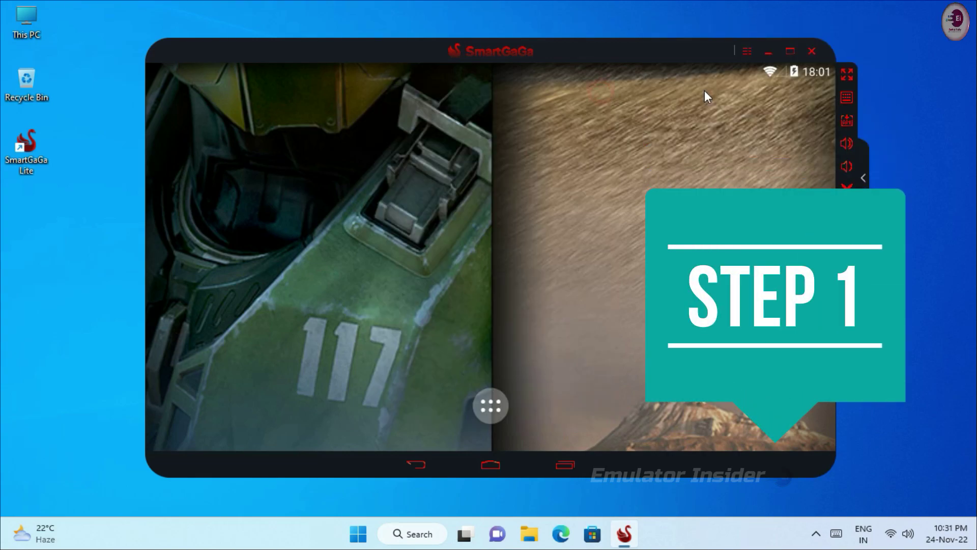
- Set the emulator's tablet resolution to 1920x1080 (DPI 280) in its advanced settings
click(746, 52)
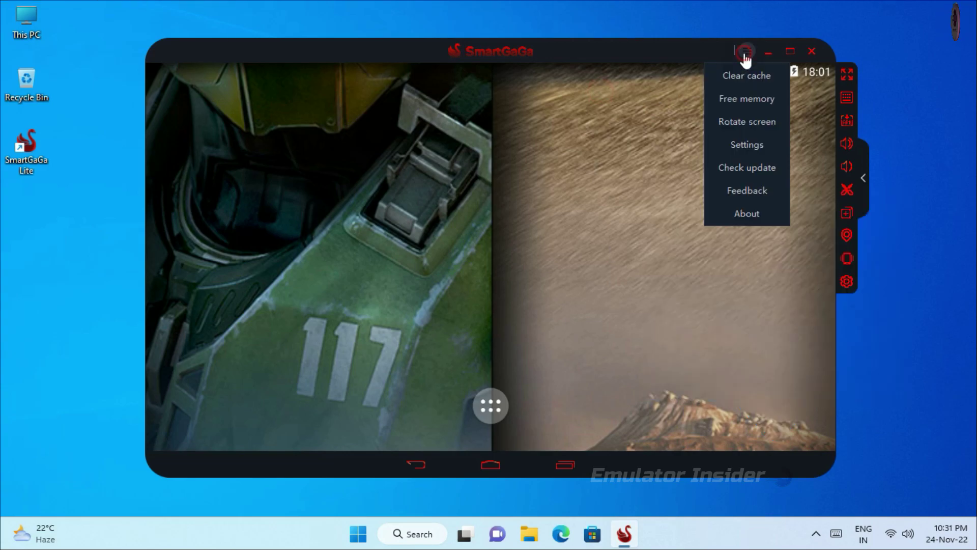
click(744, 145)
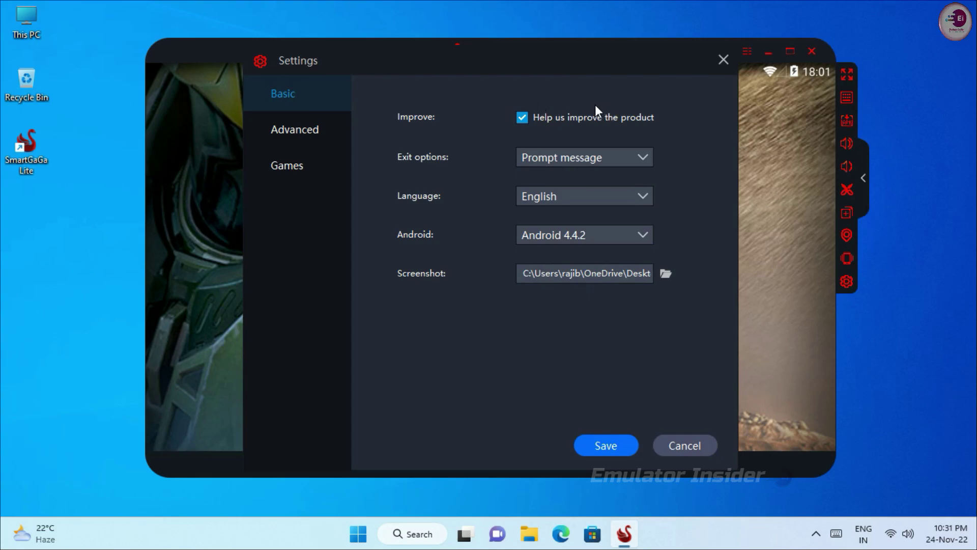
click(288, 137)
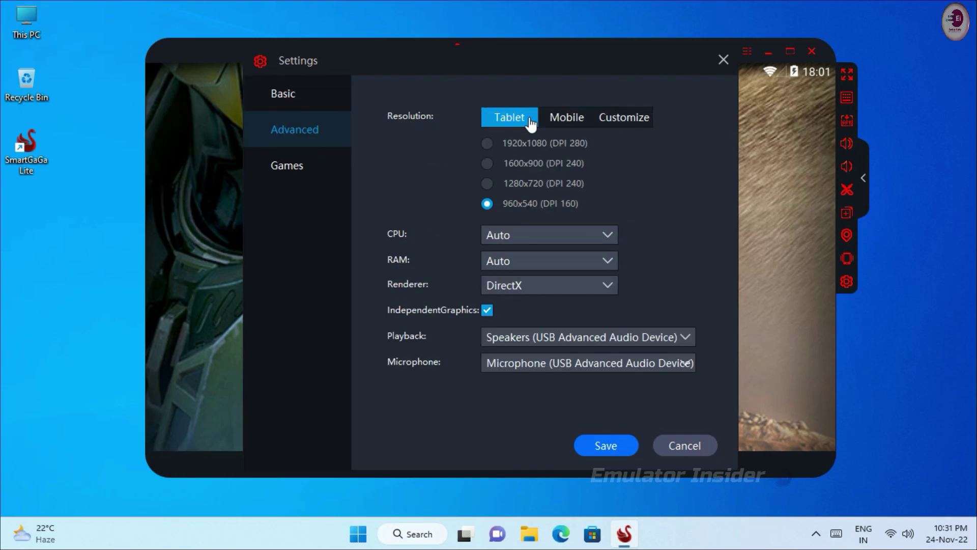
click(564, 120)
click(629, 121)
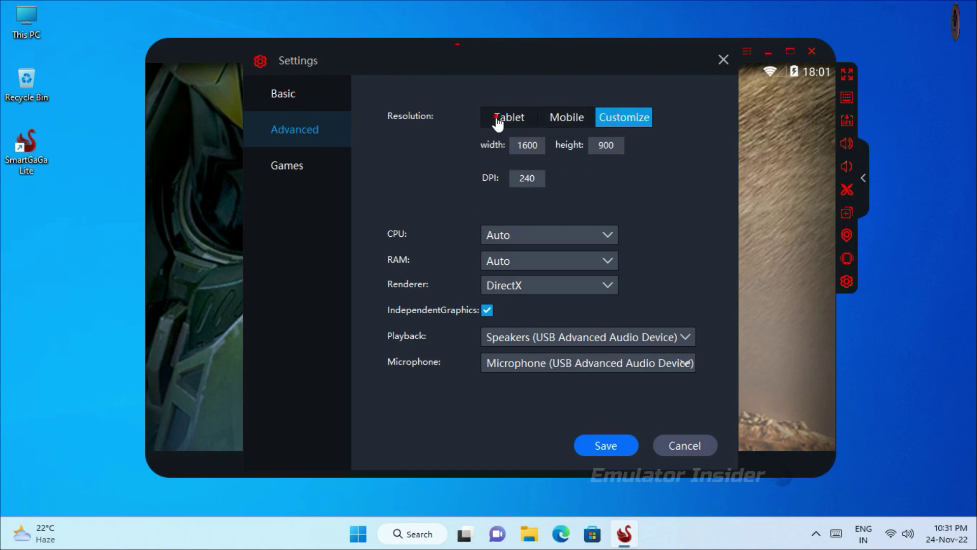
click(498, 122)
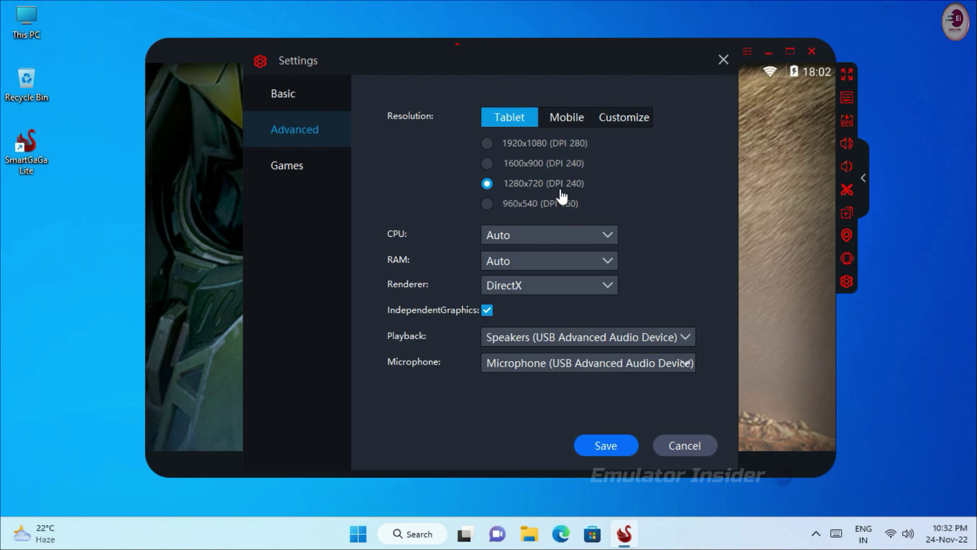
click(487, 146)
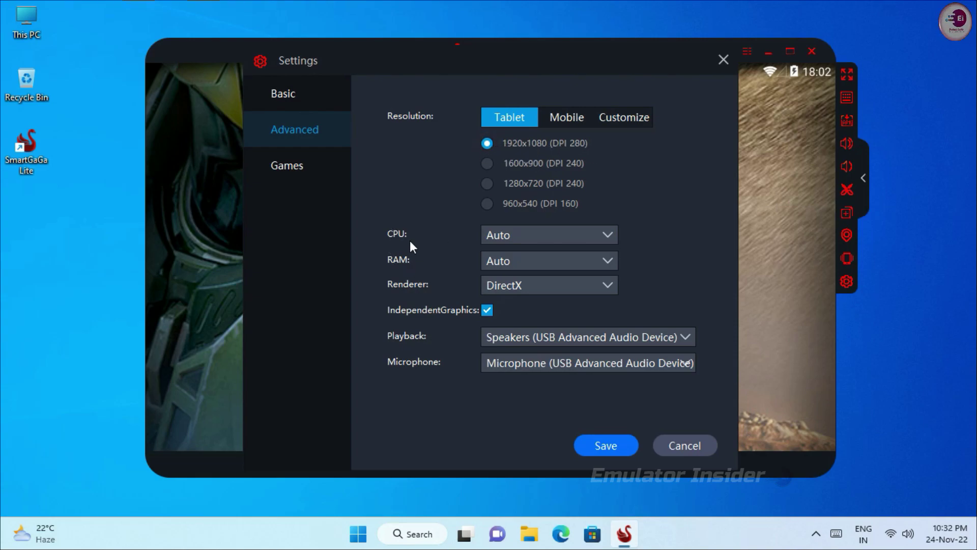
- Look through the CPU core and RAM choices, leaving both on Auto
click(532, 240)
click(509, 295)
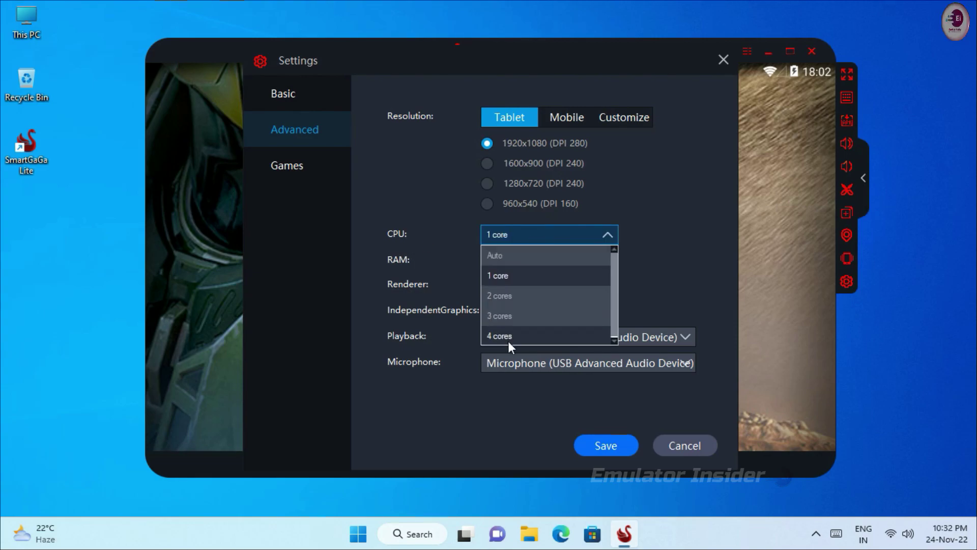
click(508, 334)
scroll(508, 325, up, 4)
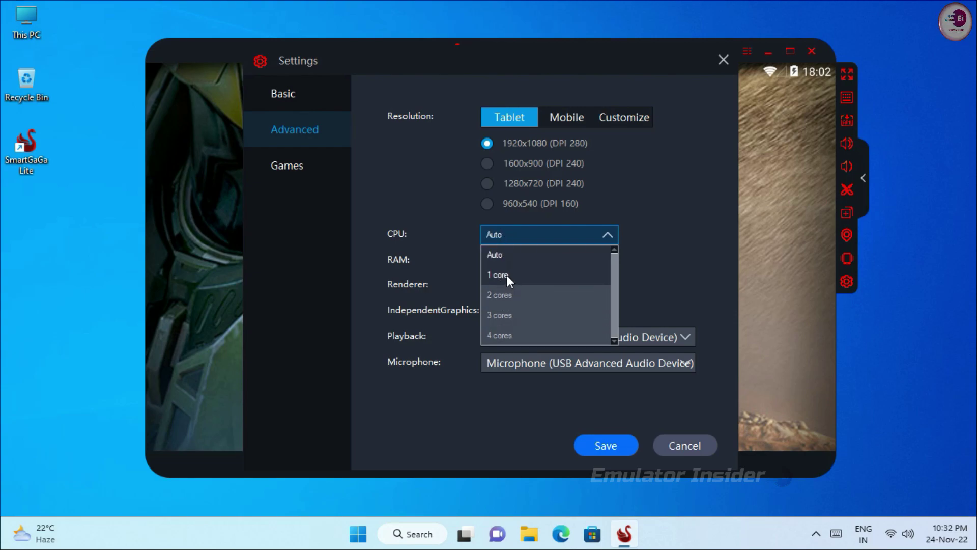
click(508, 234)
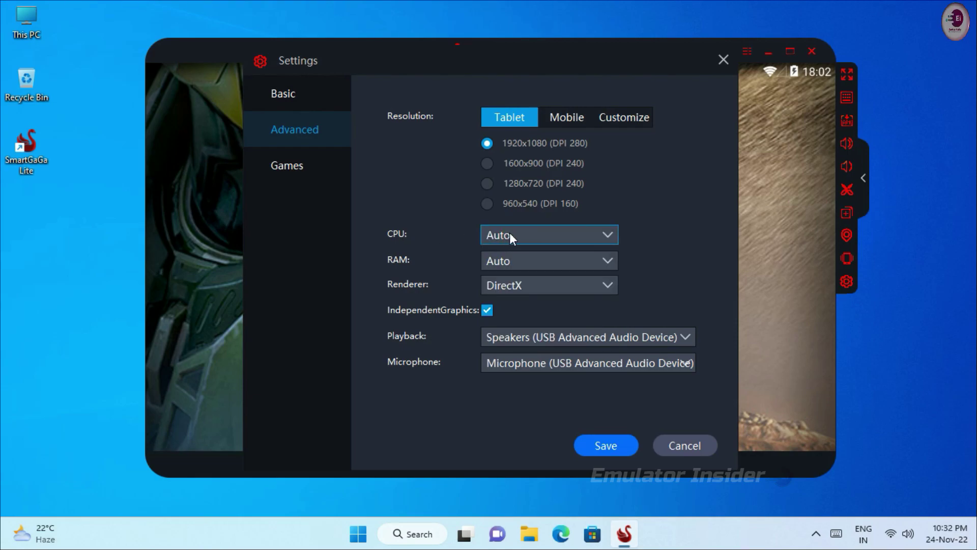
click(514, 261)
scroll(532, 319, down, 1)
scroll(544, 351, up, 1)
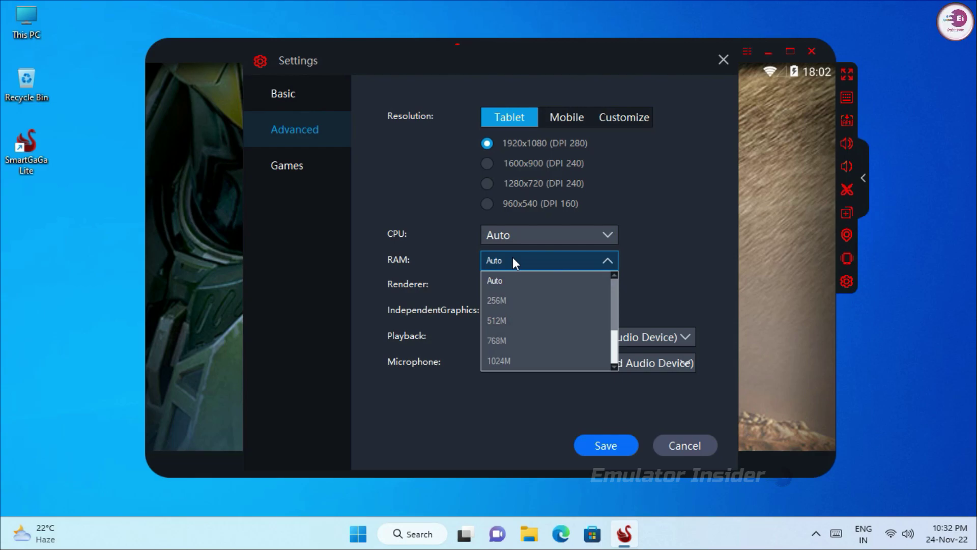
click(577, 260)
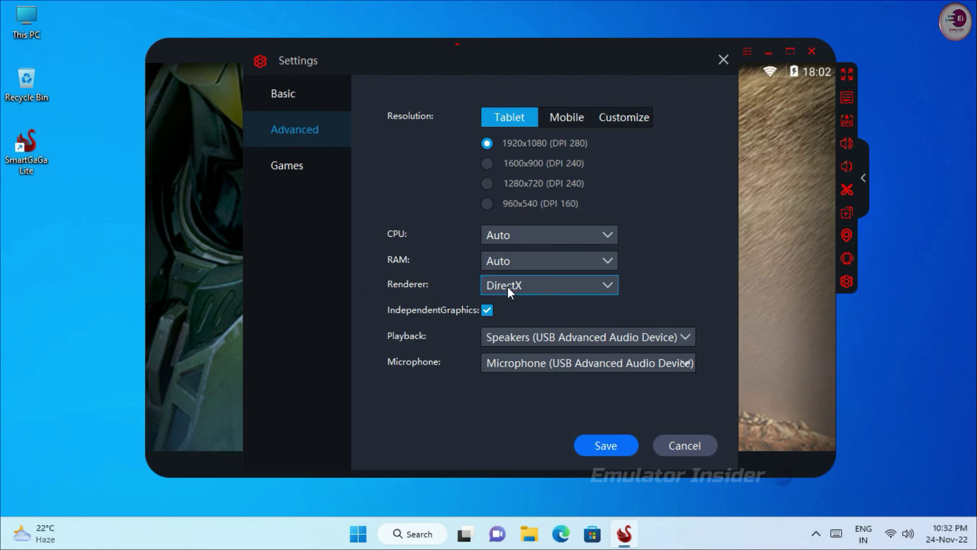
- Set the emulator's renderer to OpenGL
click(597, 283)
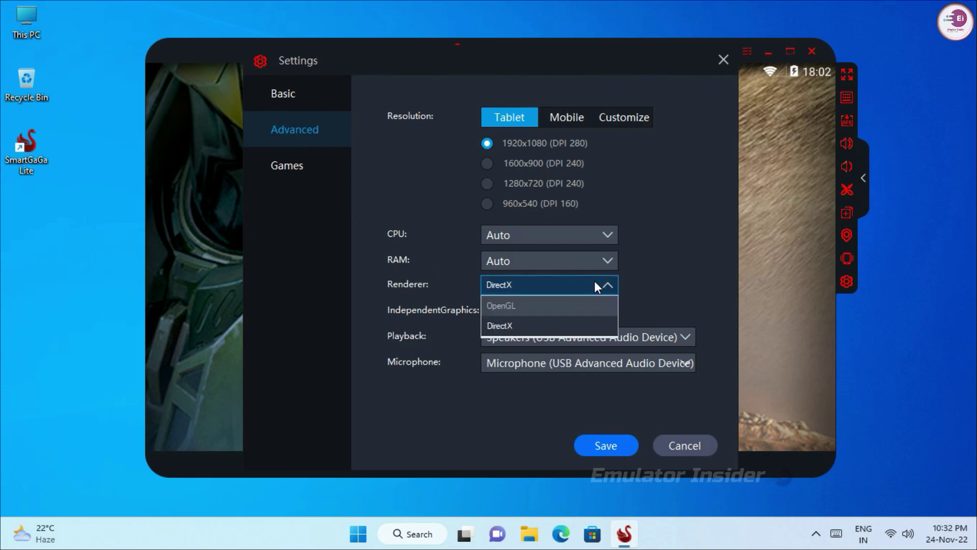
click(499, 325)
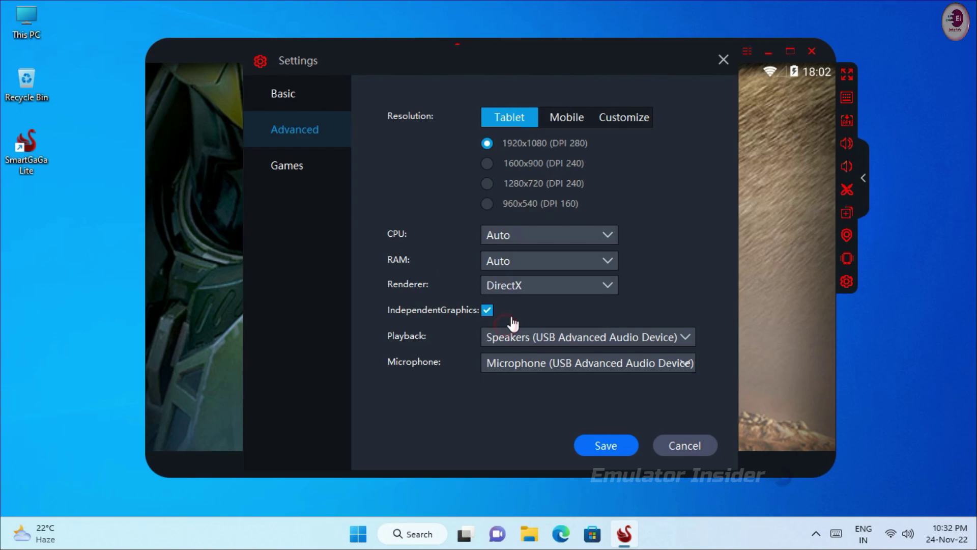
click(527, 286)
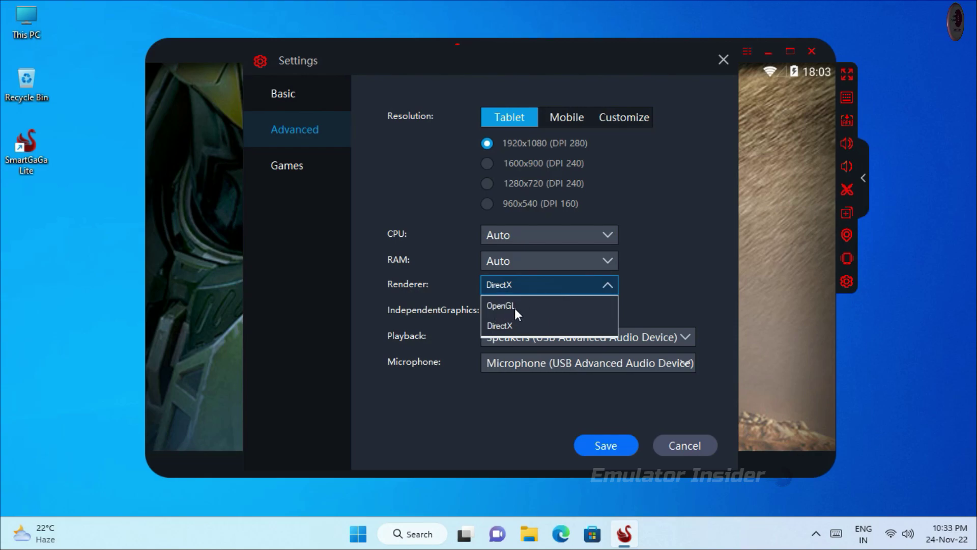
click(514, 308)
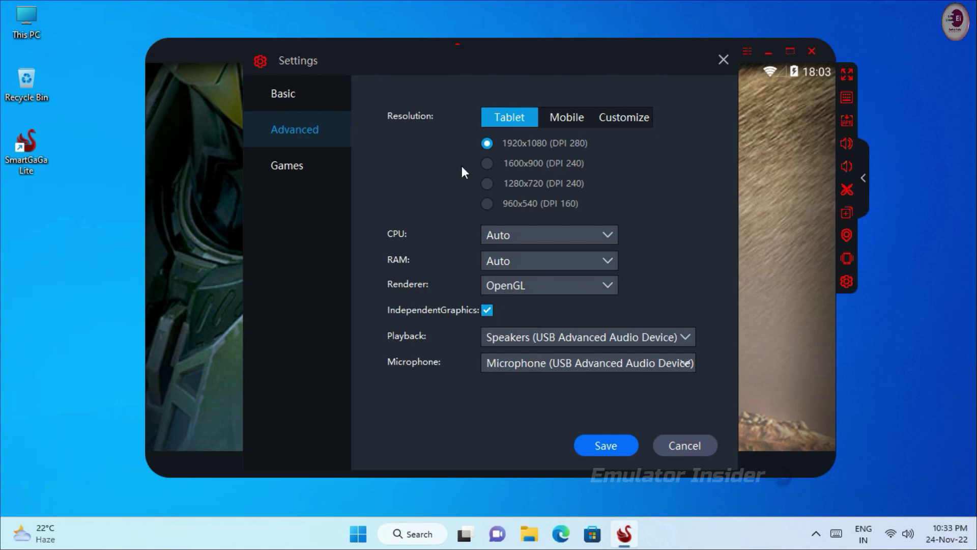
- Check the PUBG MOBILE game options, save the emulator settings with a restart, and return to its home screen
click(298, 169)
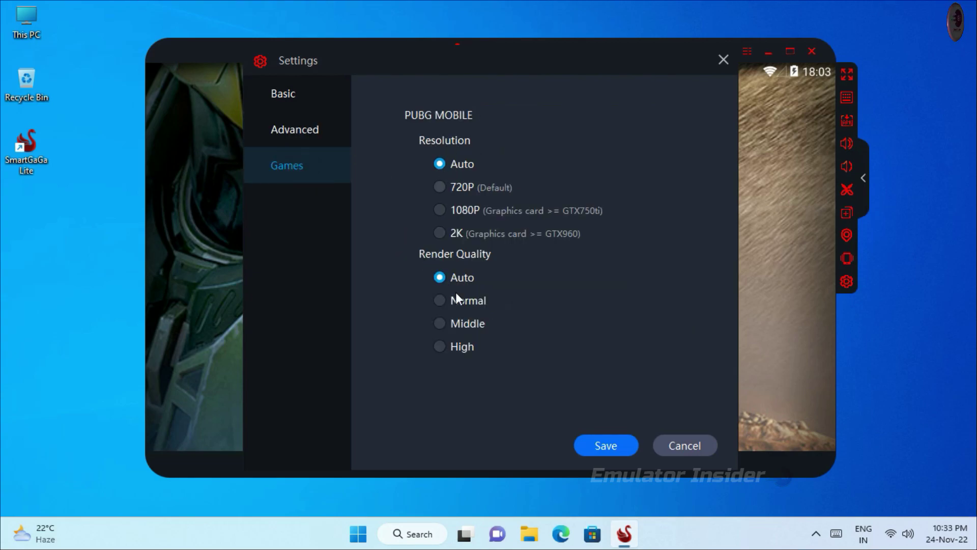
click(606, 447)
click(560, 314)
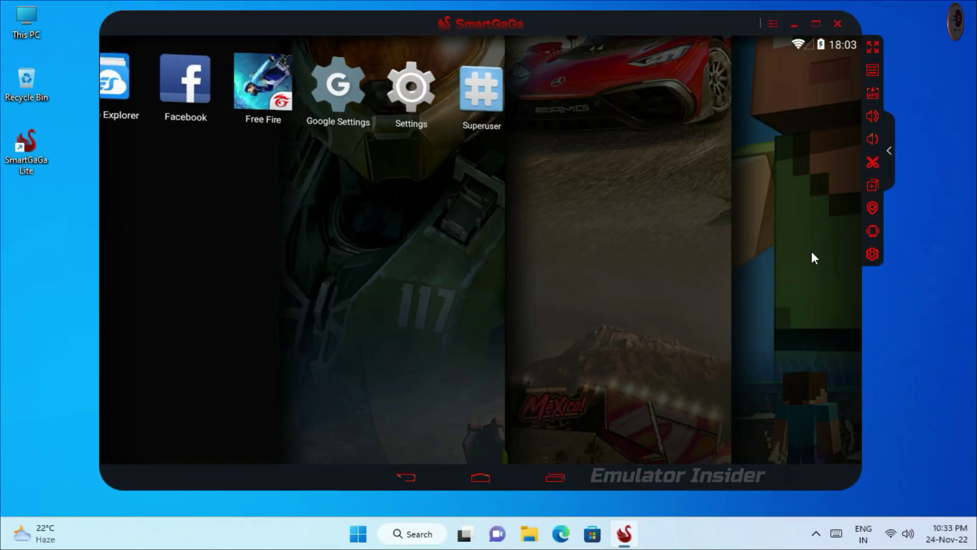
click(409, 479)
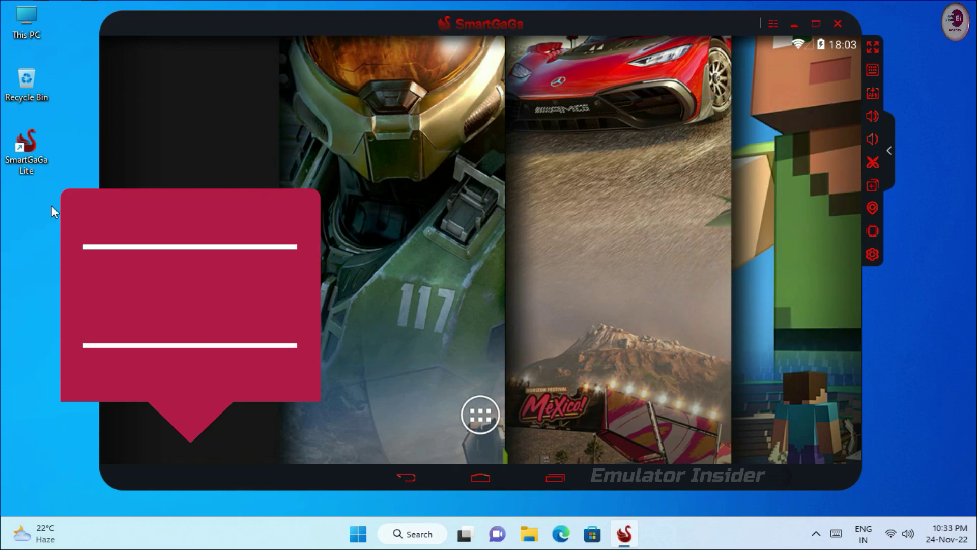
- Enable running as an administrator in the compatibility properties of the SmartGaGa Lite desktop shortcut
right_click(40, 149)
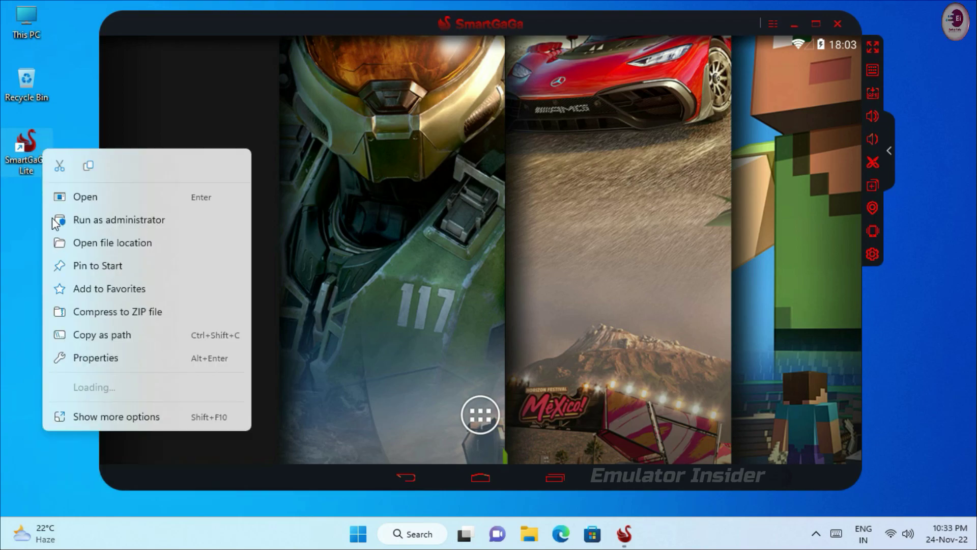
click(131, 362)
drag(199, 112, 221, 52)
click(260, 92)
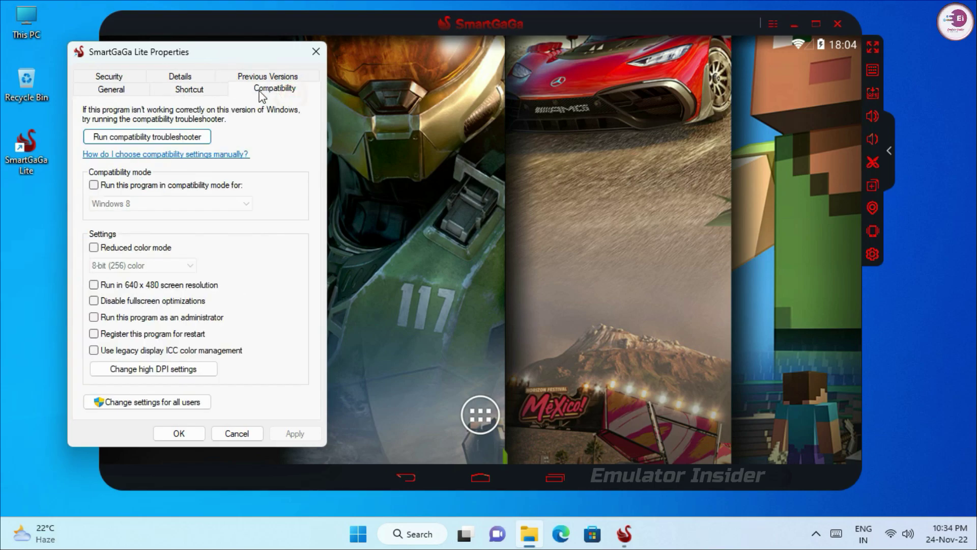
click(94, 318)
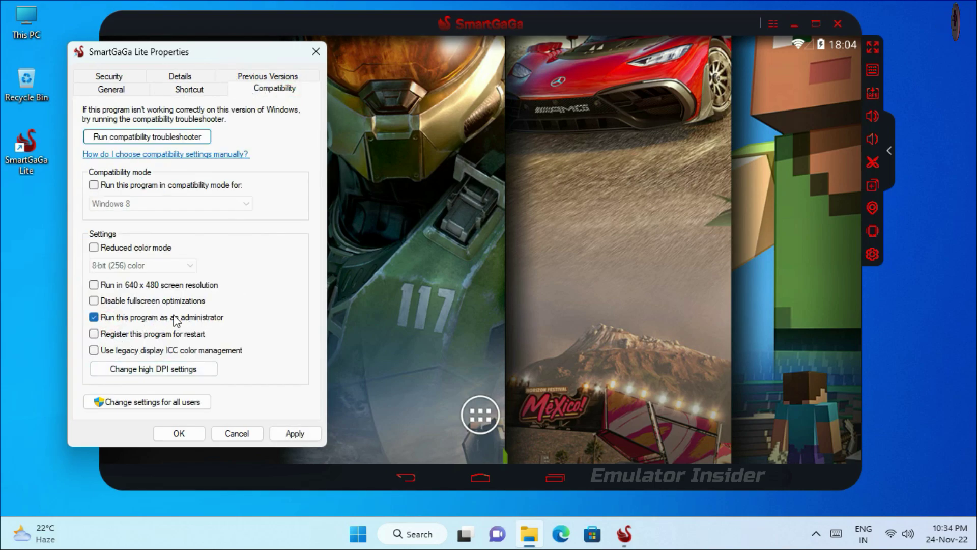
- Override the shortcut's high DPI scaling behavior with scaling performed by Application, and apply the properties
click(157, 364)
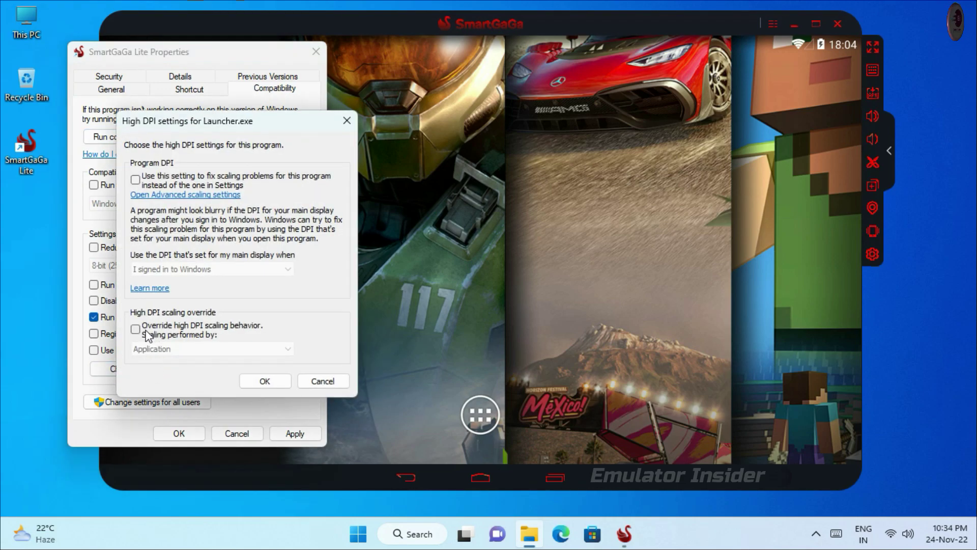
click(145, 330)
click(150, 349)
click(153, 361)
click(264, 381)
click(295, 433)
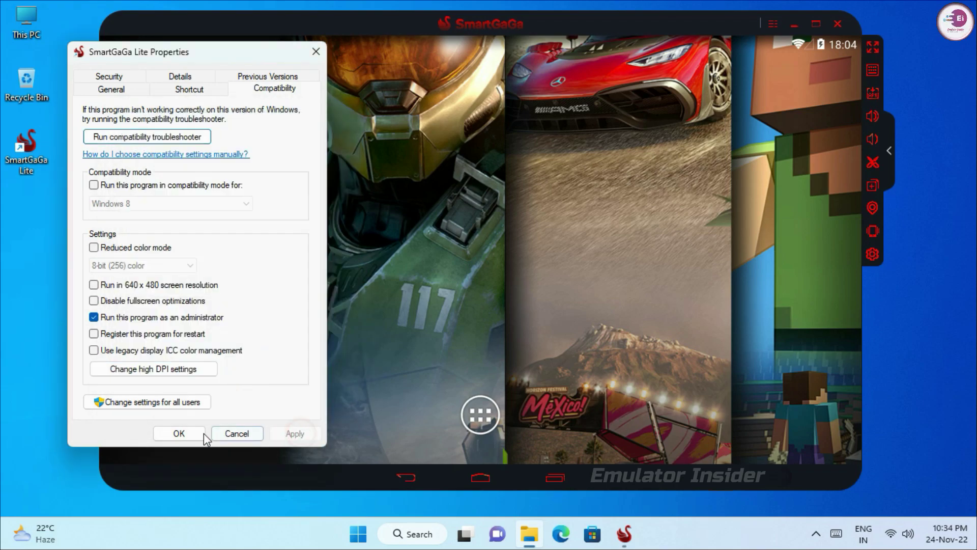
click(178, 433)
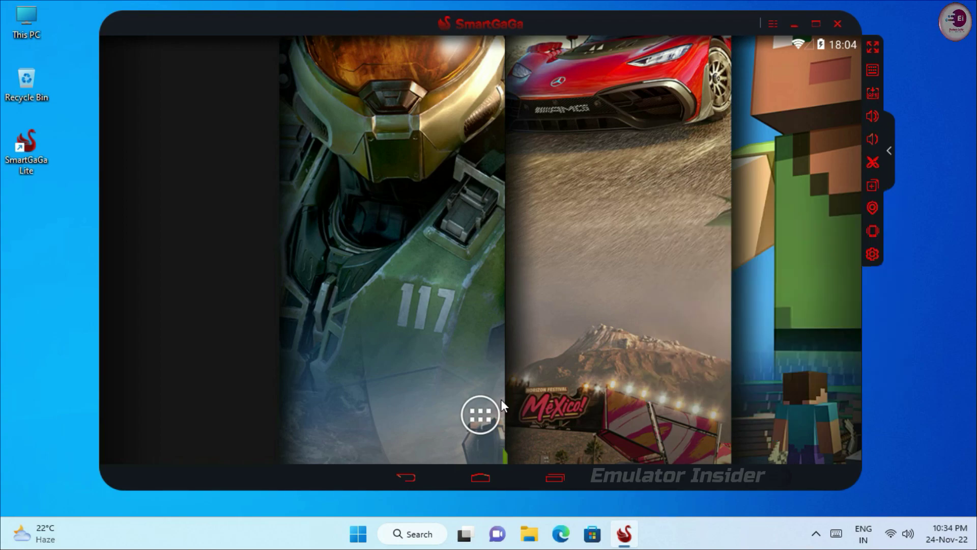
- Search Windows for "Graphics Settings" and open that system settings page
click(408, 538)
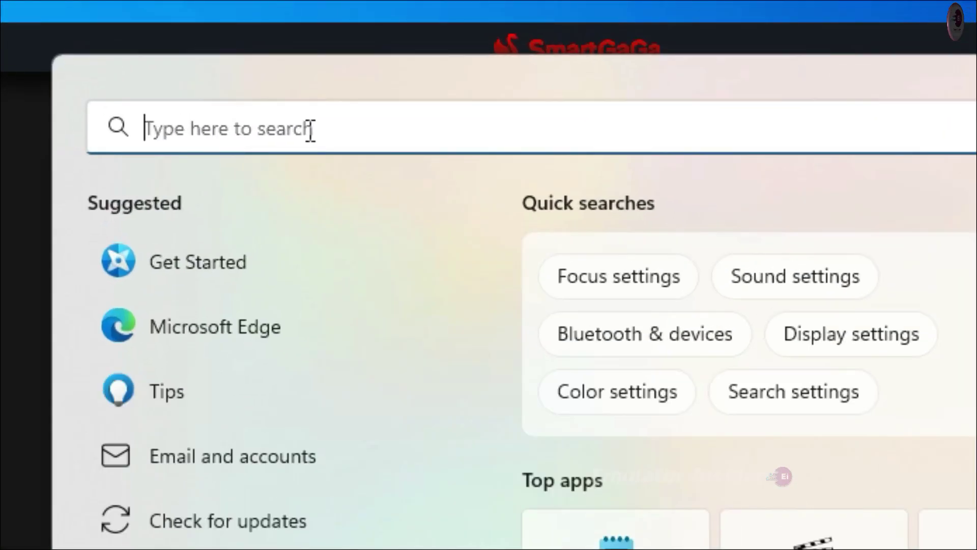
text(Gra)
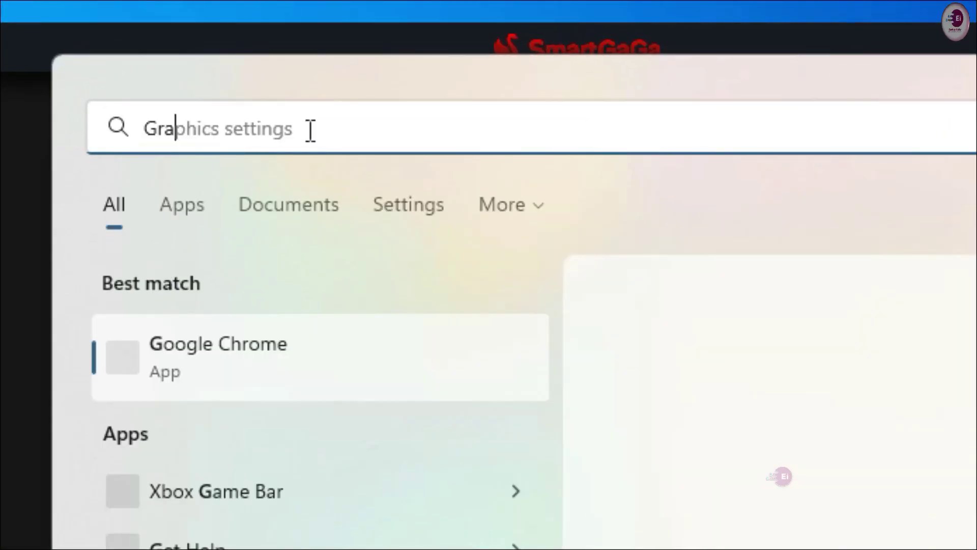
text(phics Set)
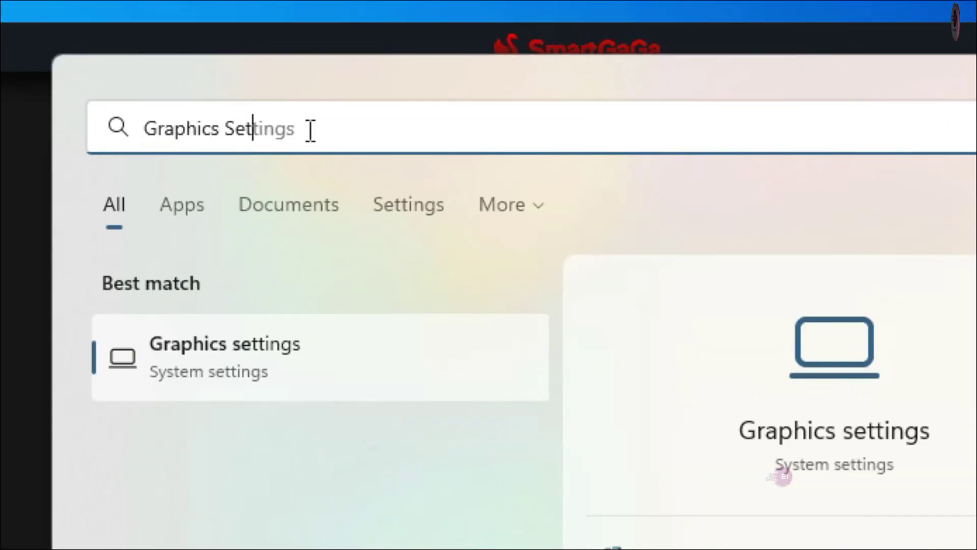
text(tings)
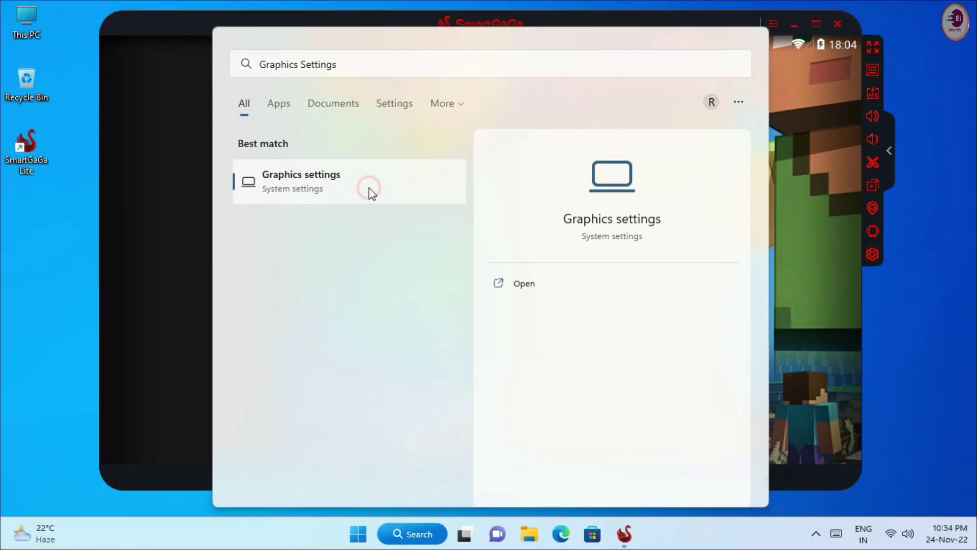
click(363, 383)
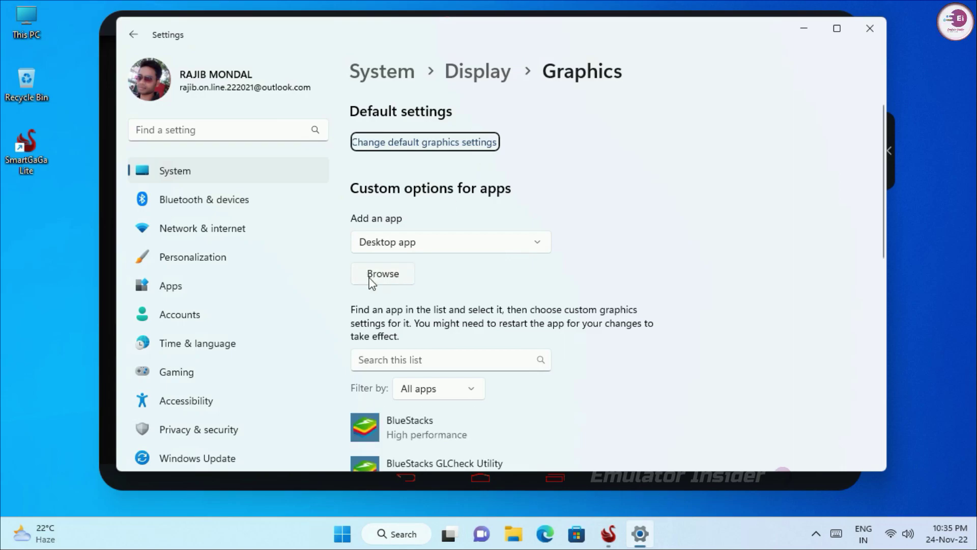
- Add the SmartGaGa Lite shortcut from the Desktop to the custom graphics options for apps
click(387, 272)
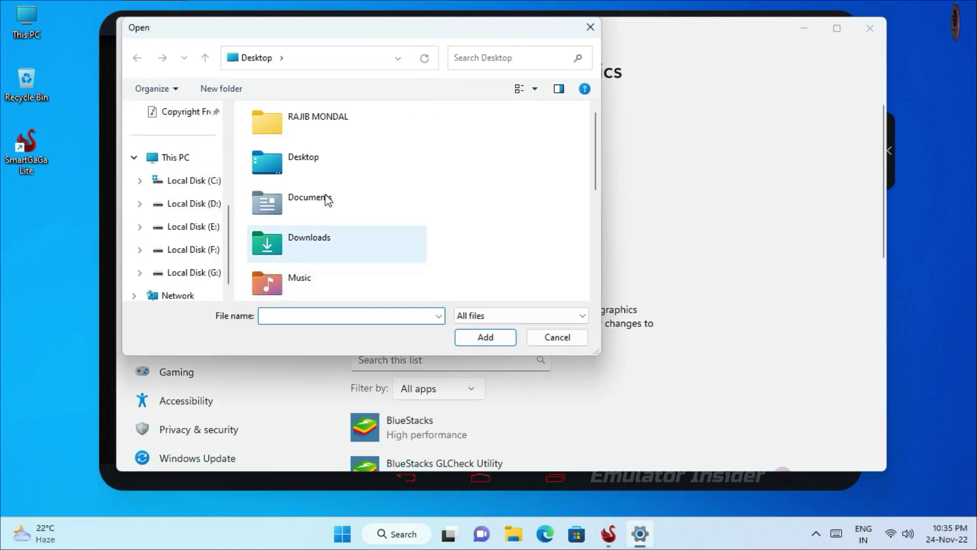
scroll(177, 176, up, 1)
scroll(177, 175, up, 3)
click(176, 153)
scroll(436, 223, down, 5)
click(340, 279)
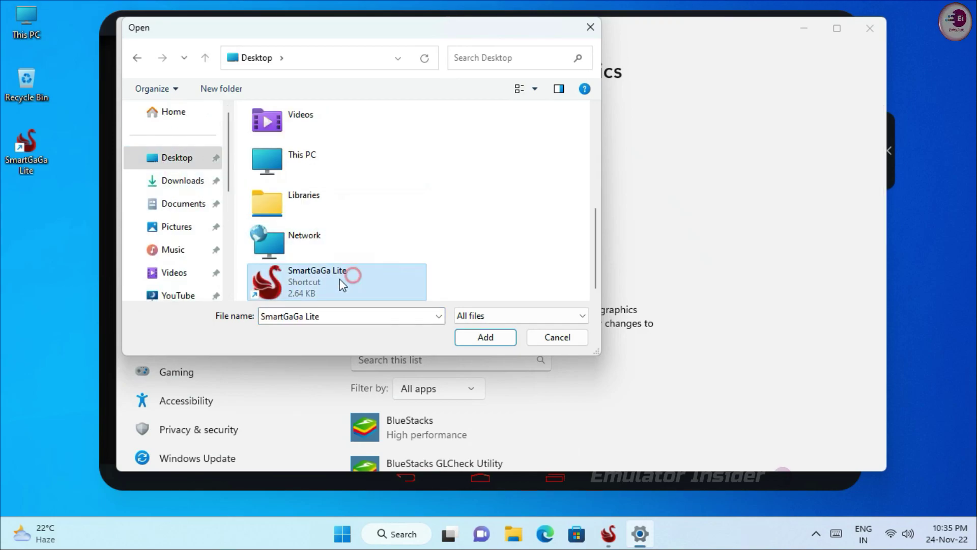
click(497, 338)
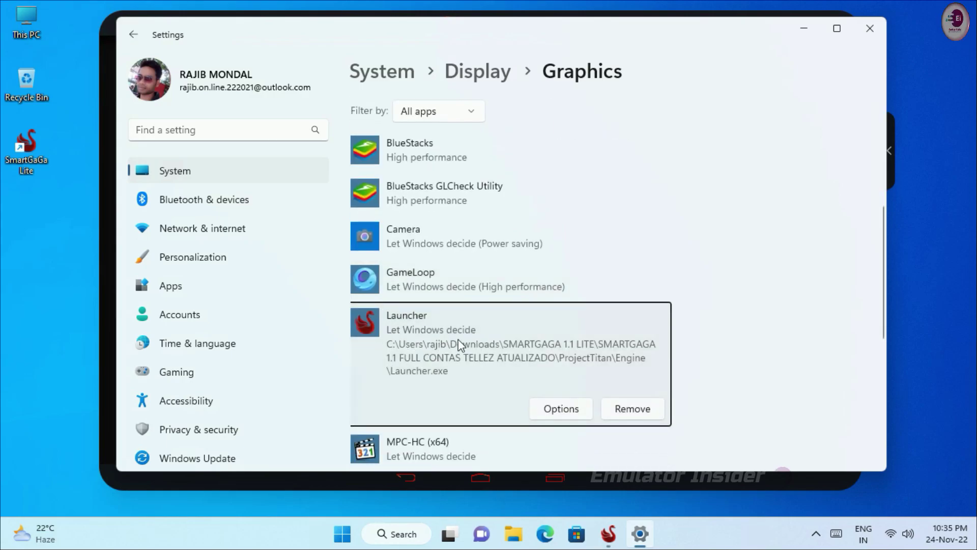
- Set the graphics preference of the SmartGaGa Launcher to High performance, save it and close Windows Settings
click(549, 408)
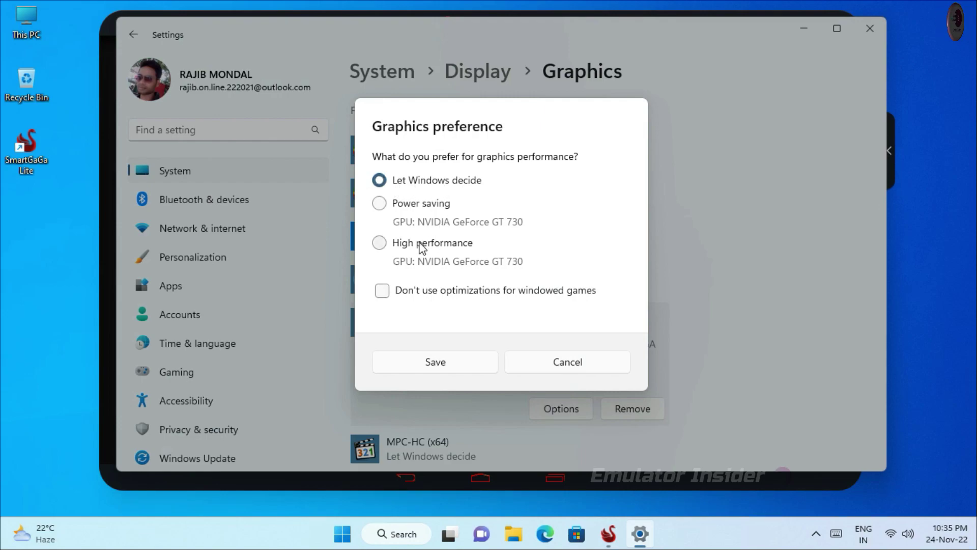
click(380, 243)
click(447, 365)
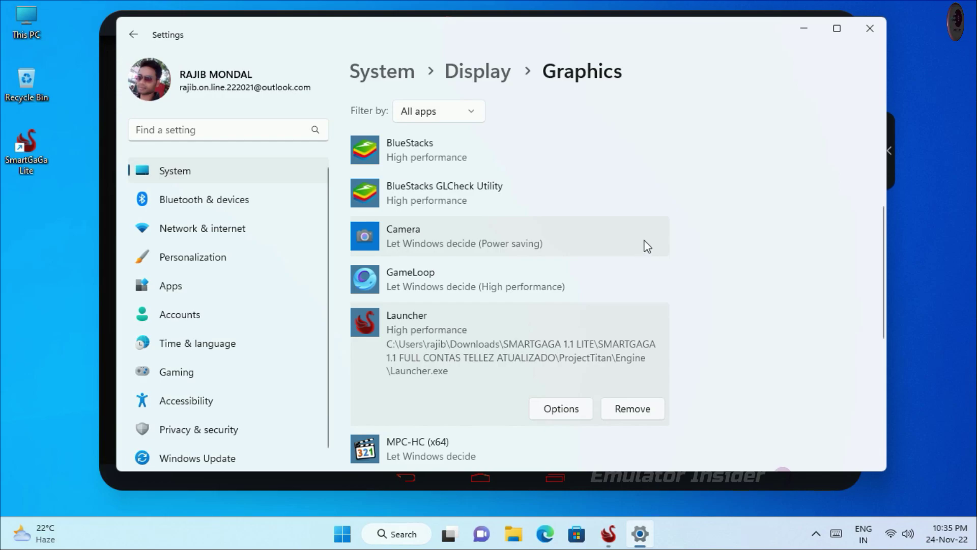
click(872, 31)
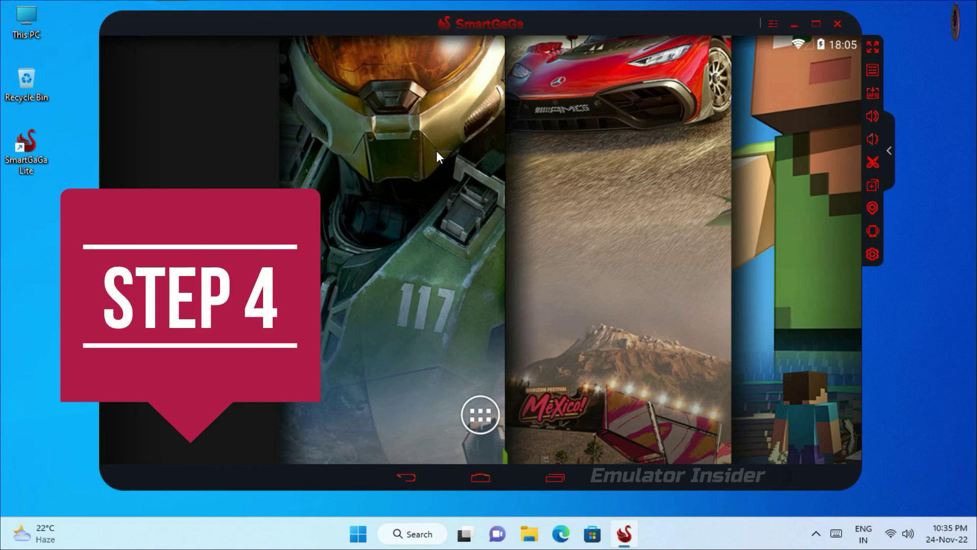
- Open Task Manager and expand the SmartGaga (32 bit) app group down to its SmartGaga process
right_click(354, 538)
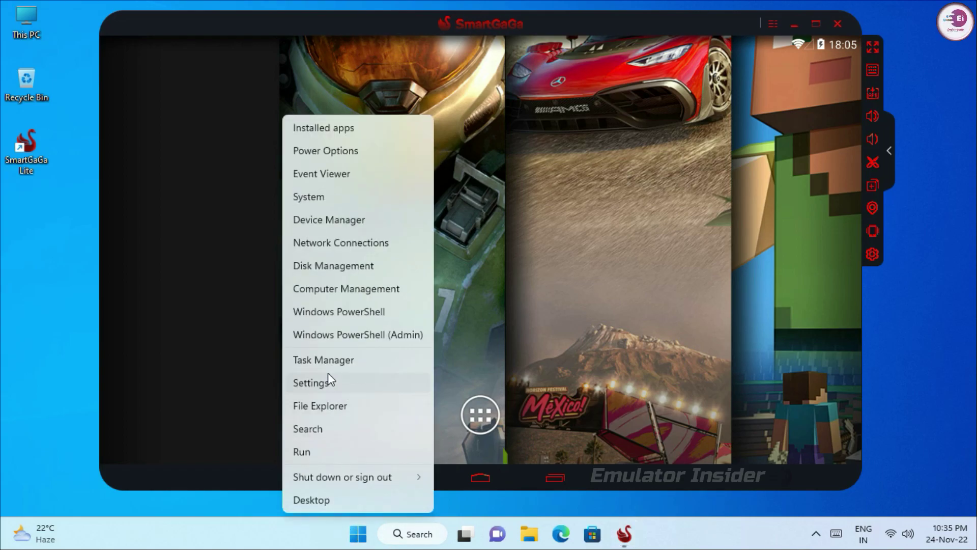
click(371, 359)
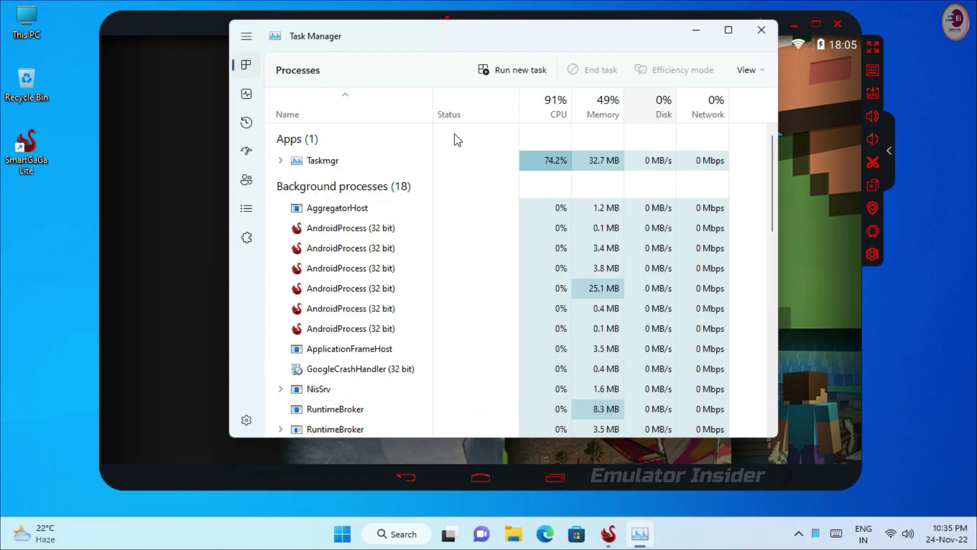
drag(412, 36, 413, 42)
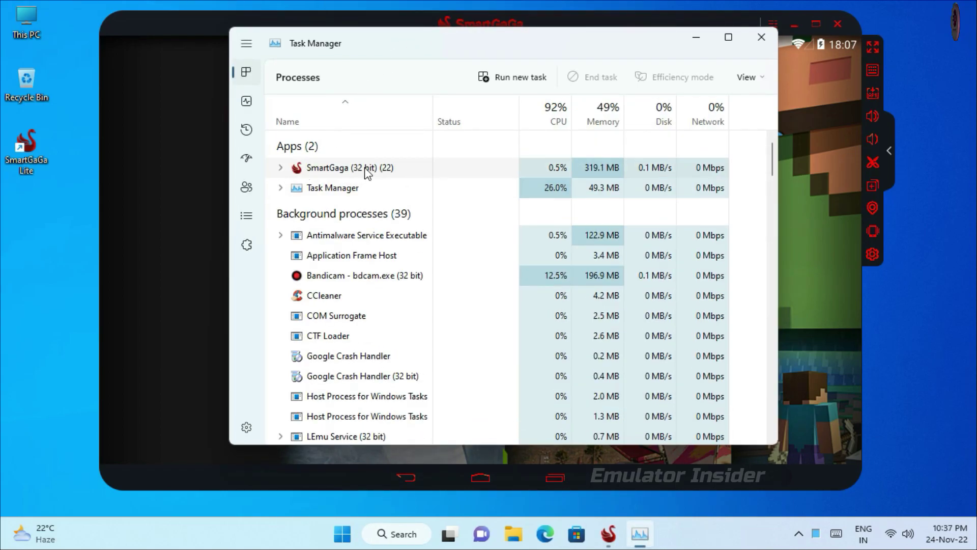
right_click(397, 173)
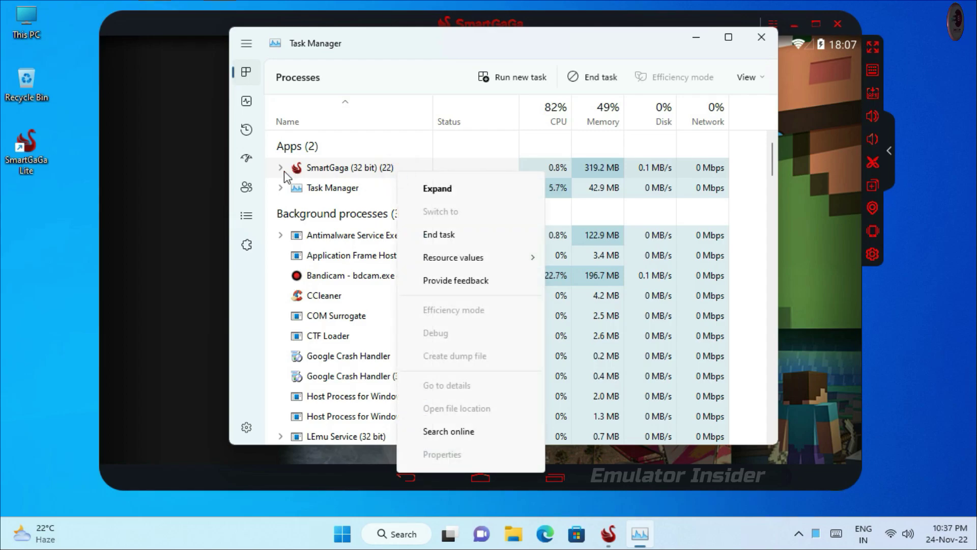
click(281, 169)
scroll(419, 299, down, 4)
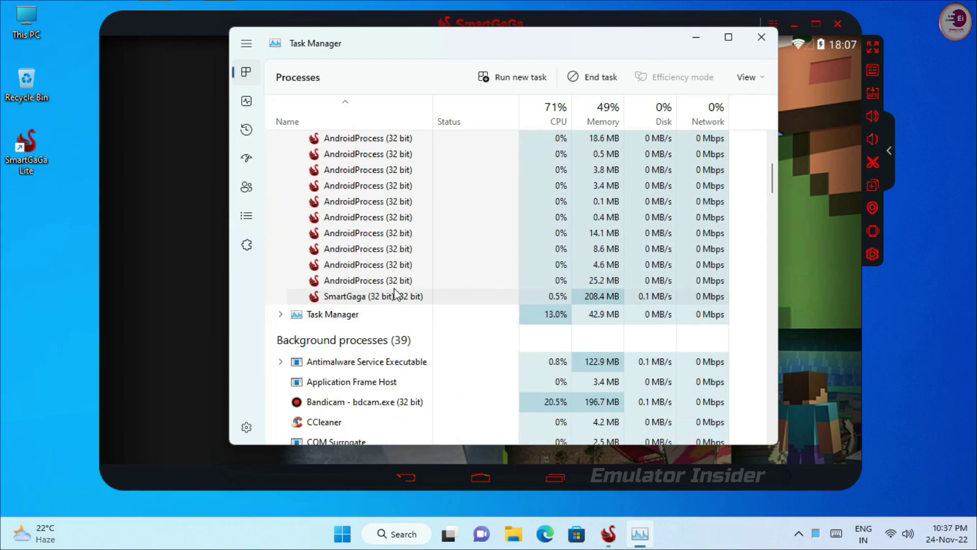
- Go to the details of the SmartGaga (32 bit) process and maximize the Task Manager window
right_click(403, 299)
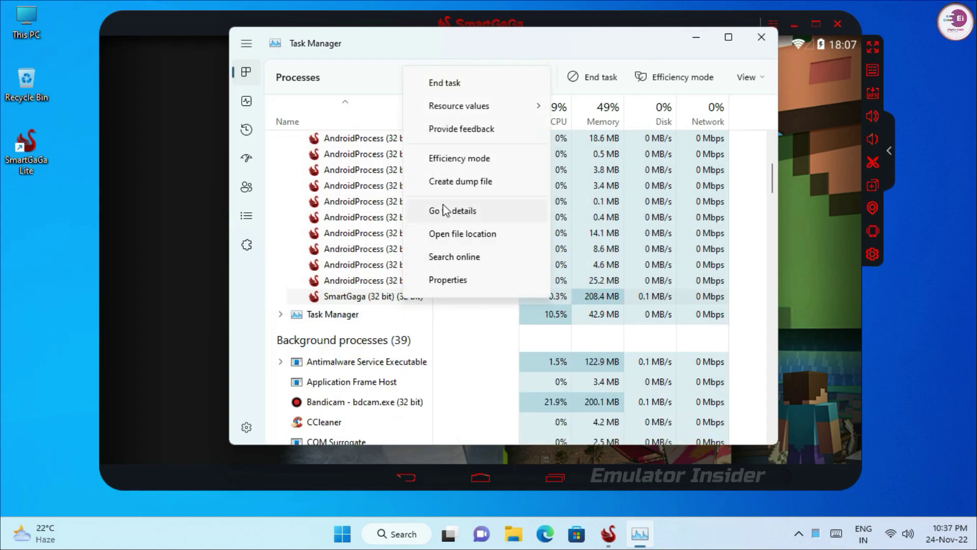
click(472, 216)
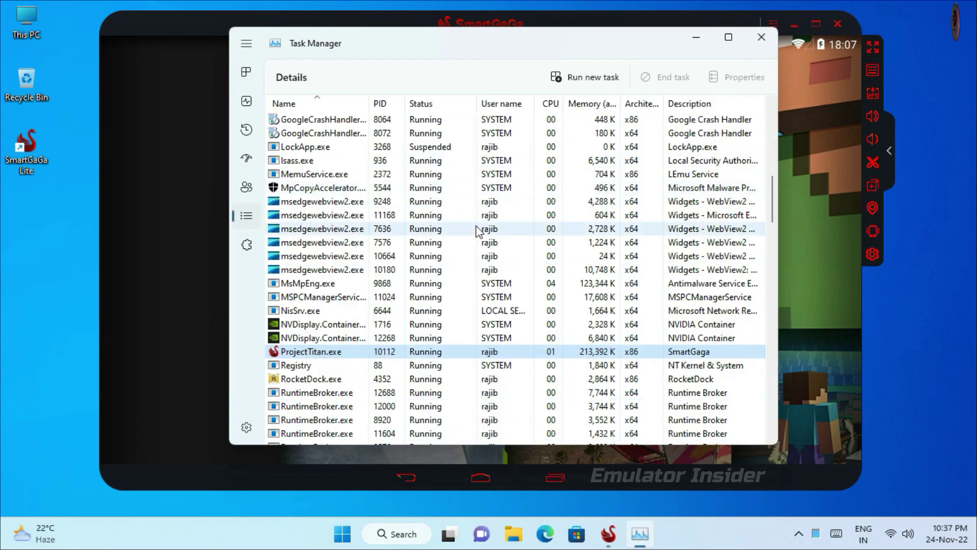
double_click(482, 43)
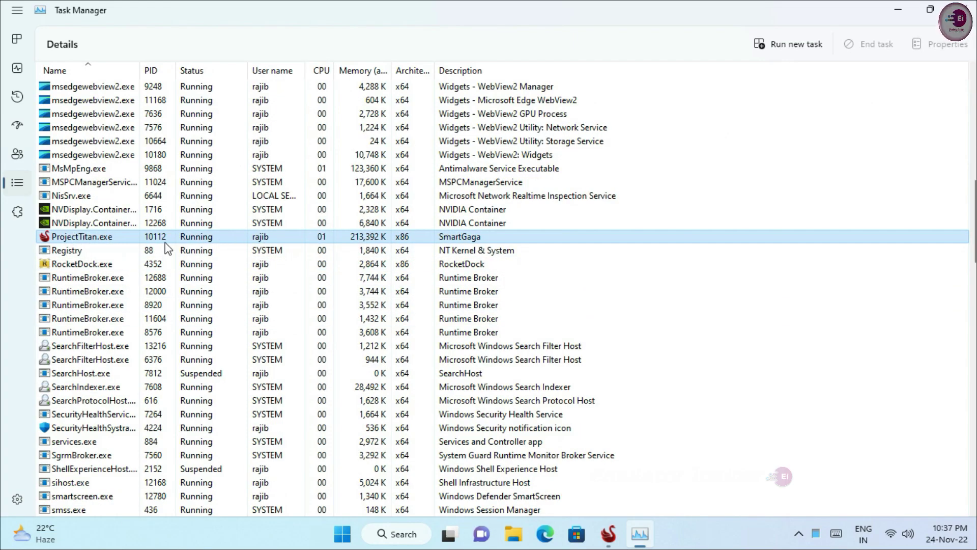
- Set the priority of the ProjectTitan.exe process to High and confirm the change
right_click(179, 238)
mouse_move(239, 304)
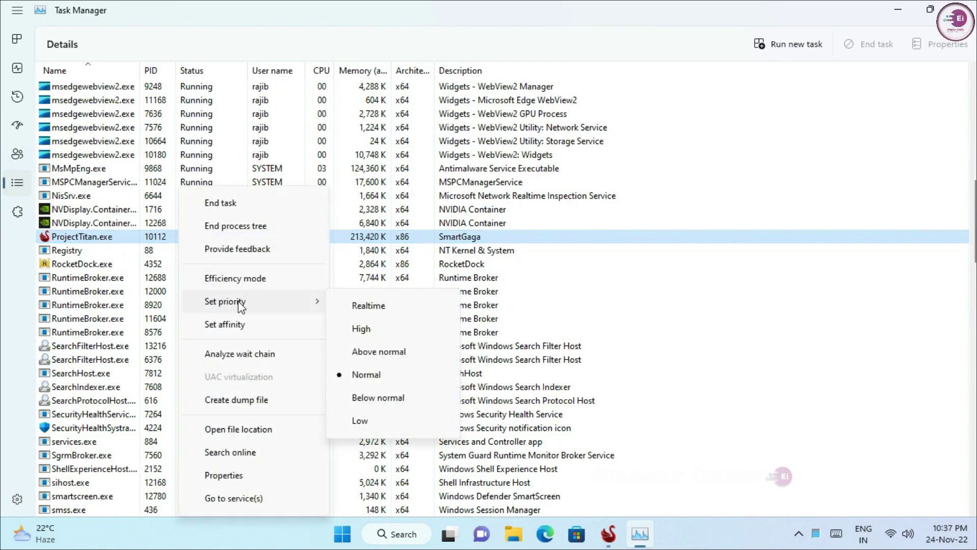
click(361, 330)
click(503, 284)
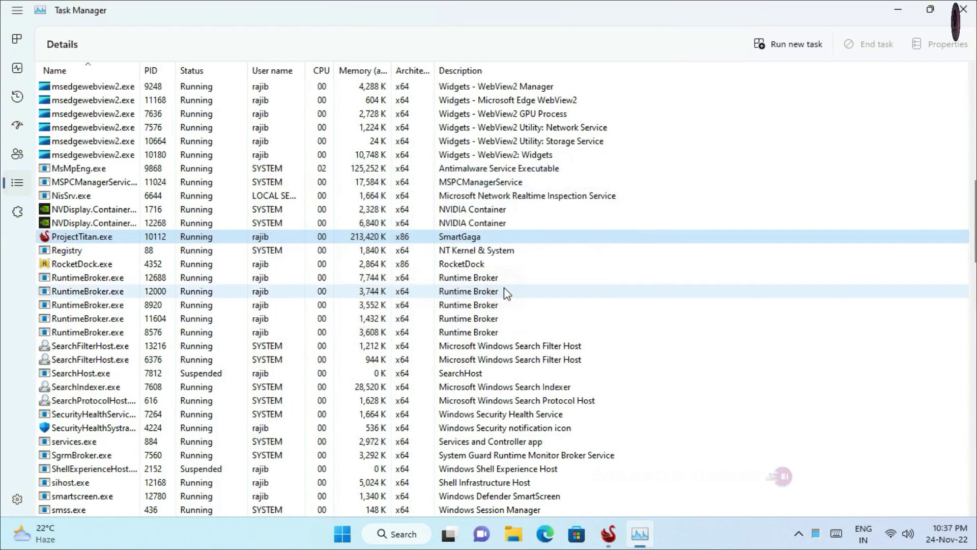
- Check the priority assigned to ProjectTitan.exe and restore Task Manager from its maximized size
right_click(205, 237)
mouse_move(306, 301)
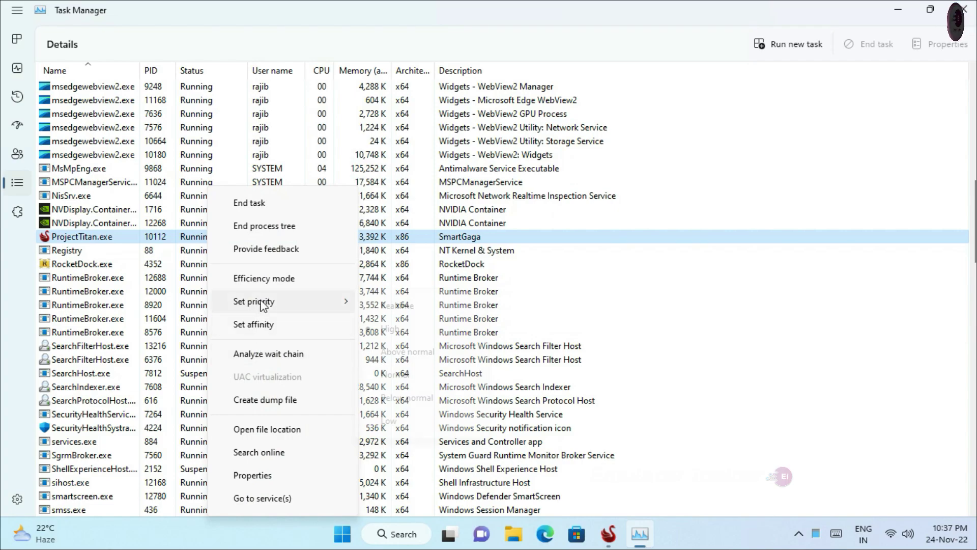
click(530, 10)
drag(530, 10, 532, 93)
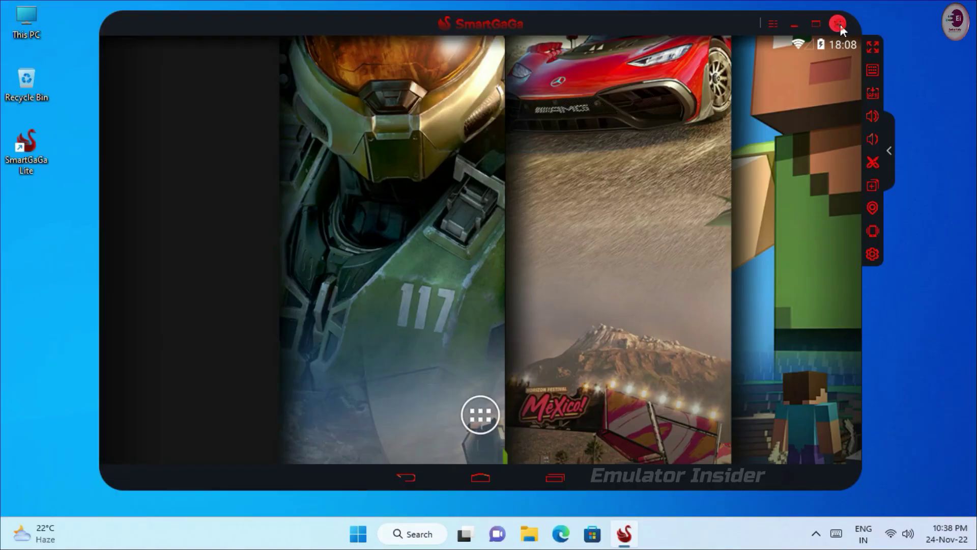
- Restart the emulator and launch Free Fire from its list of installed apps
click(837, 23)
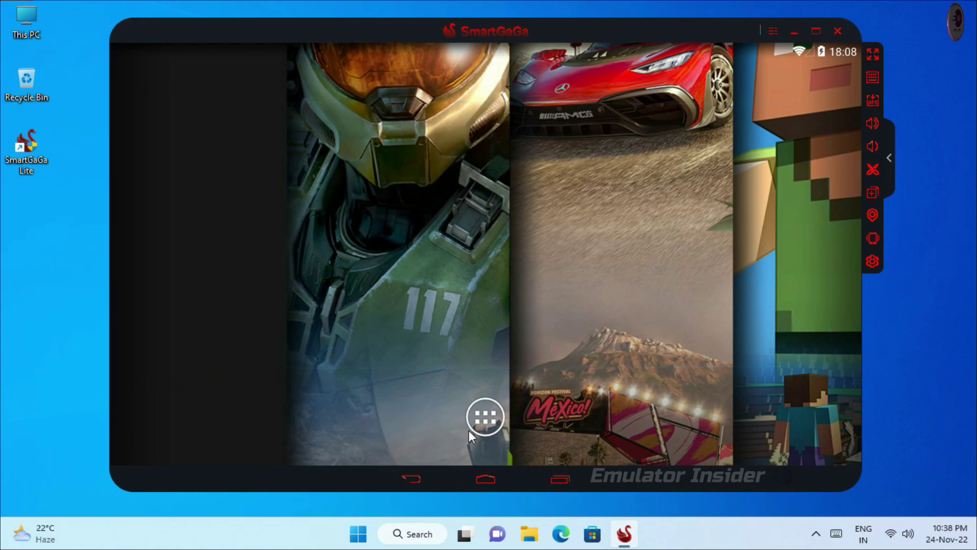
click(482, 426)
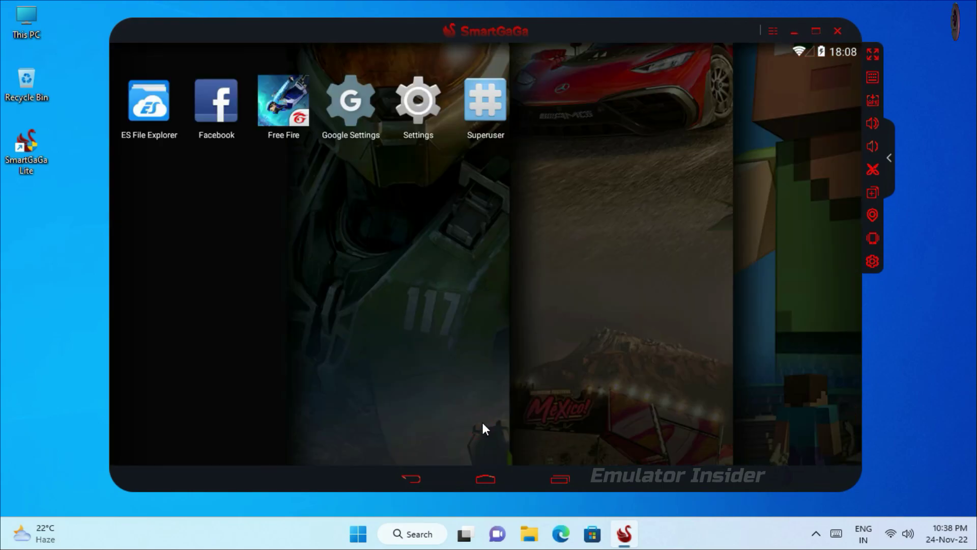
click(288, 99)
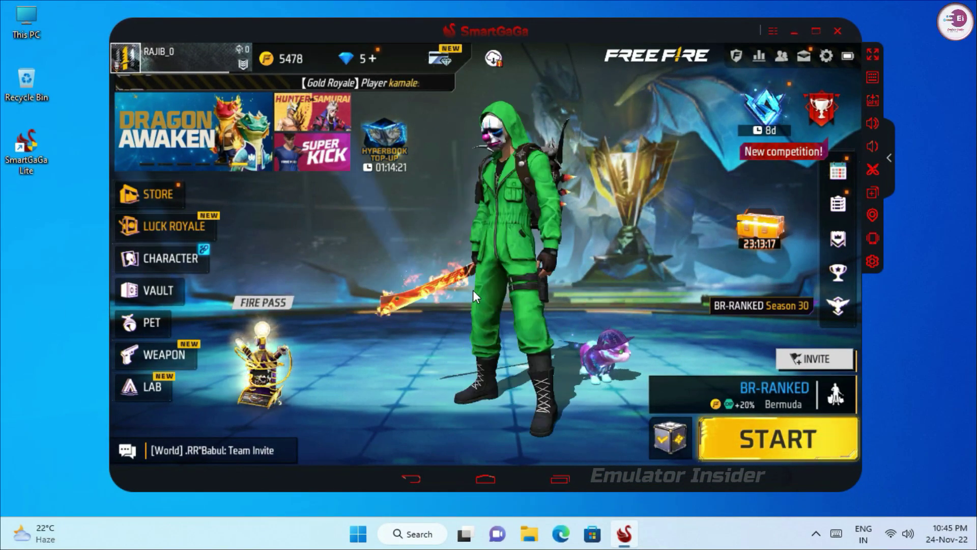
click(508, 252)
click(594, 269)
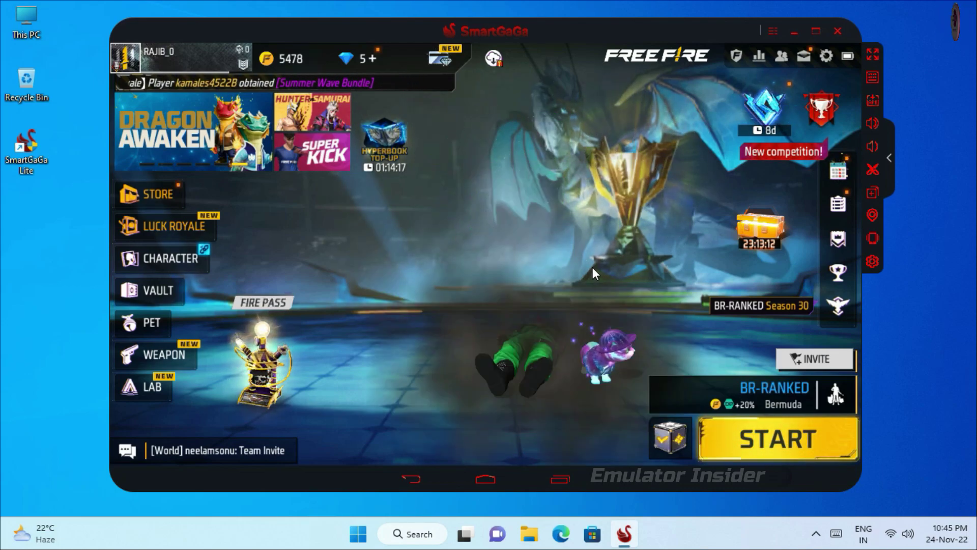
- In Free Fire's display settings, switch the graphics quality between Ultra, Standard and Smooth, and close the settings
click(824, 58)
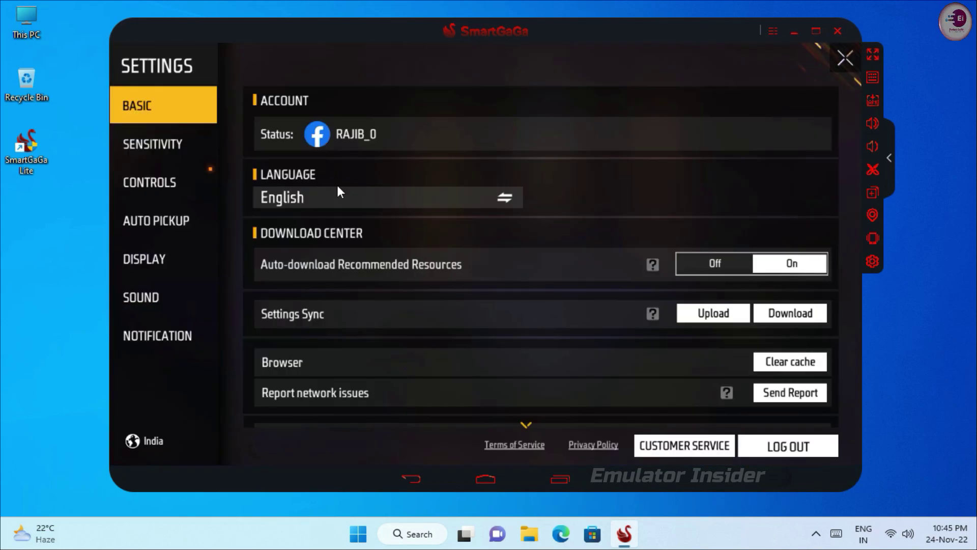
click(166, 260)
click(629, 131)
click(713, 130)
click(790, 130)
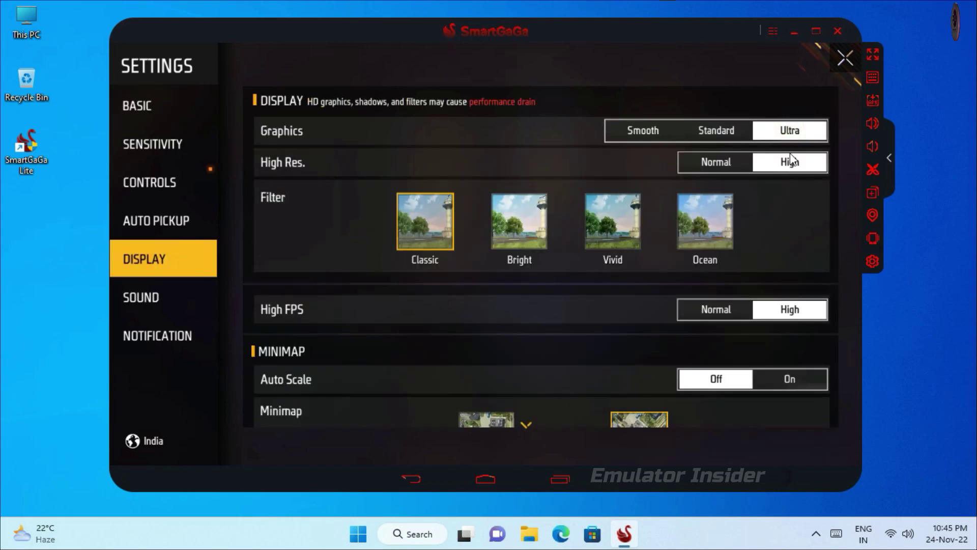
click(716, 129)
click(664, 129)
click(711, 129)
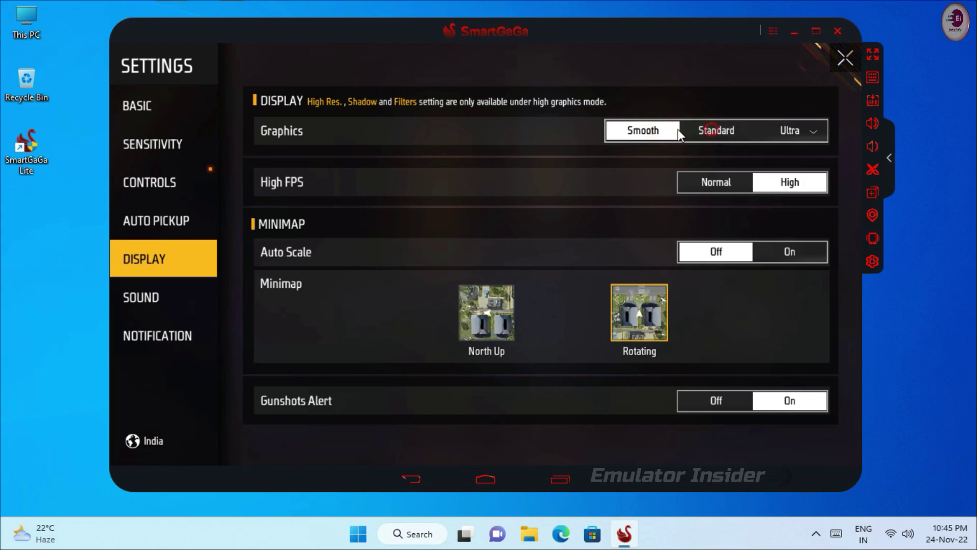
click(843, 58)
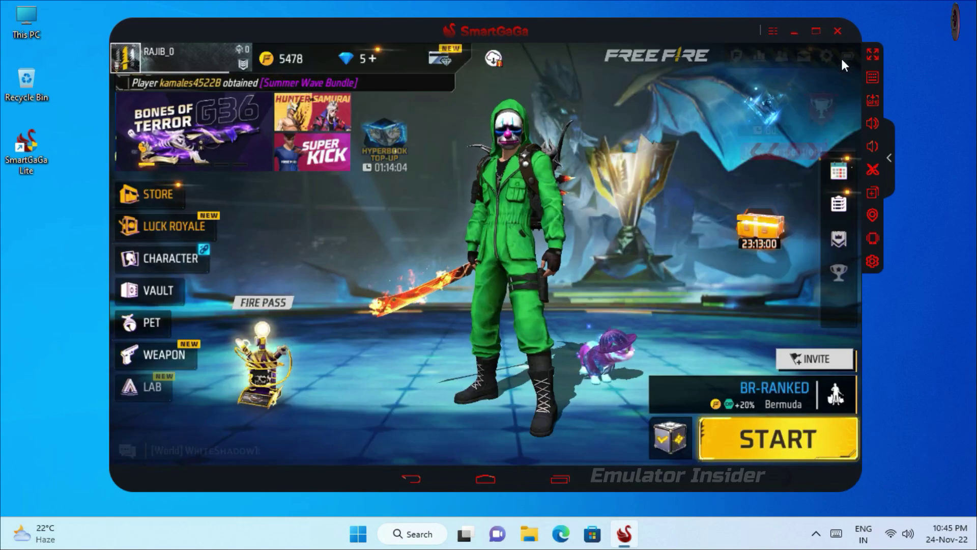
- Start a match from the Free Fire lobby
click(690, 398)
click(706, 419)
click(743, 435)
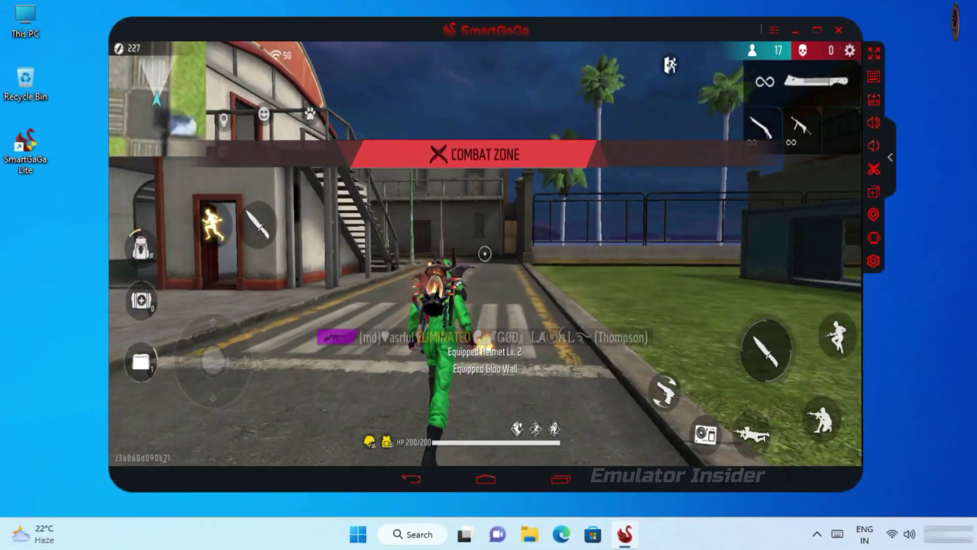
- Test the gameplay by running forward through the combat zone and firing the shotgun at opponents
key(w)
key(w)
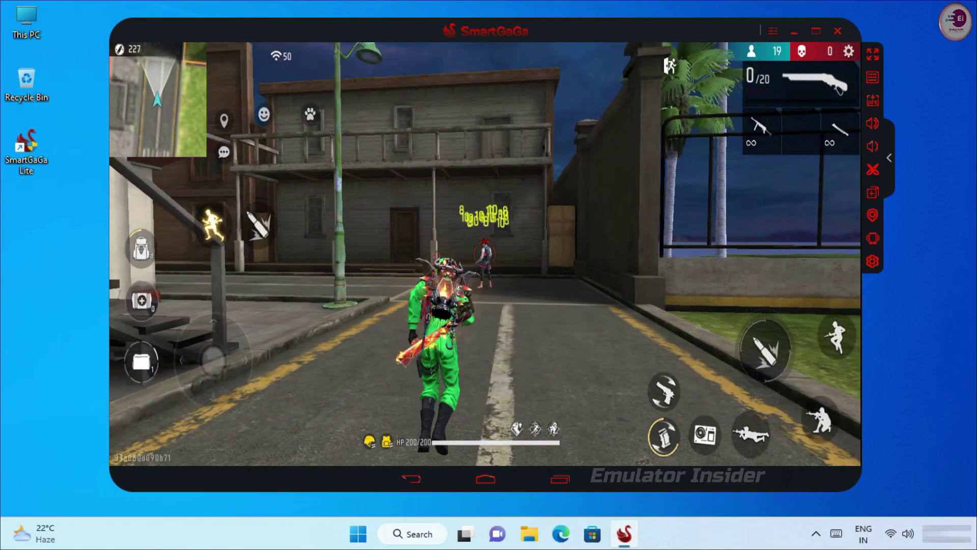
key(4)
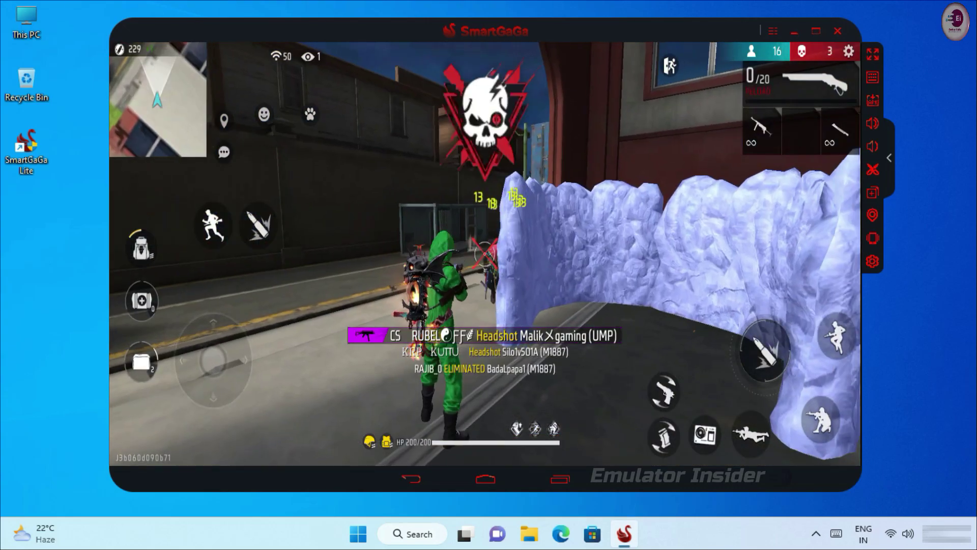
key(4)
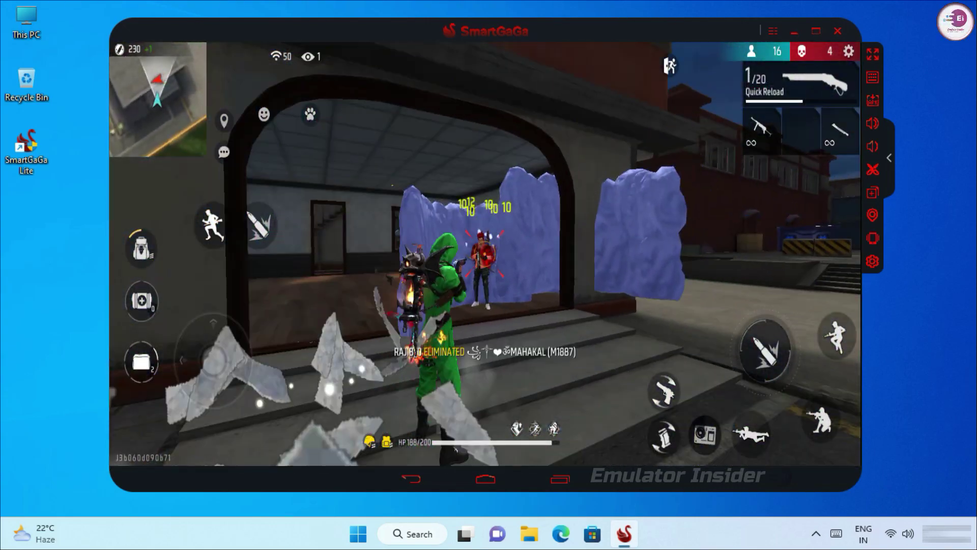
click(485, 254)
key(w)
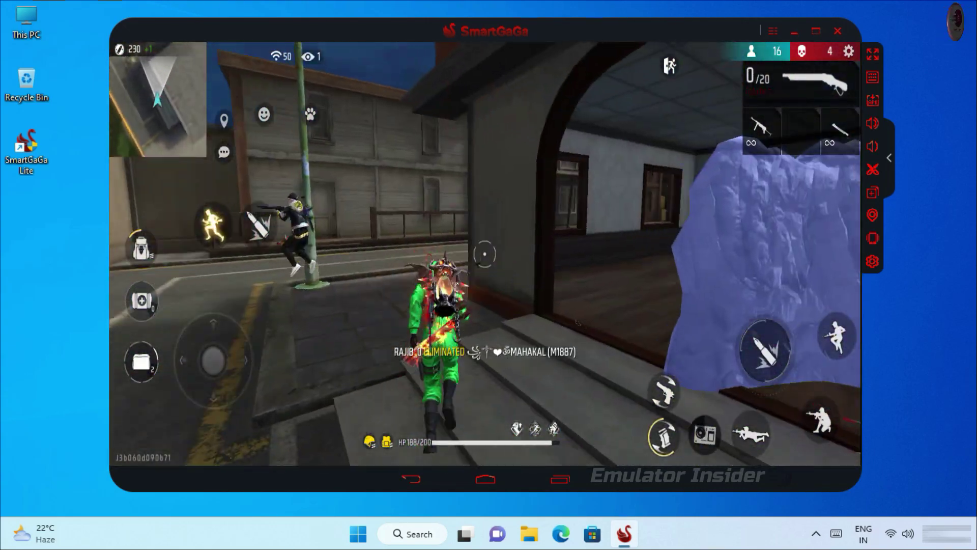